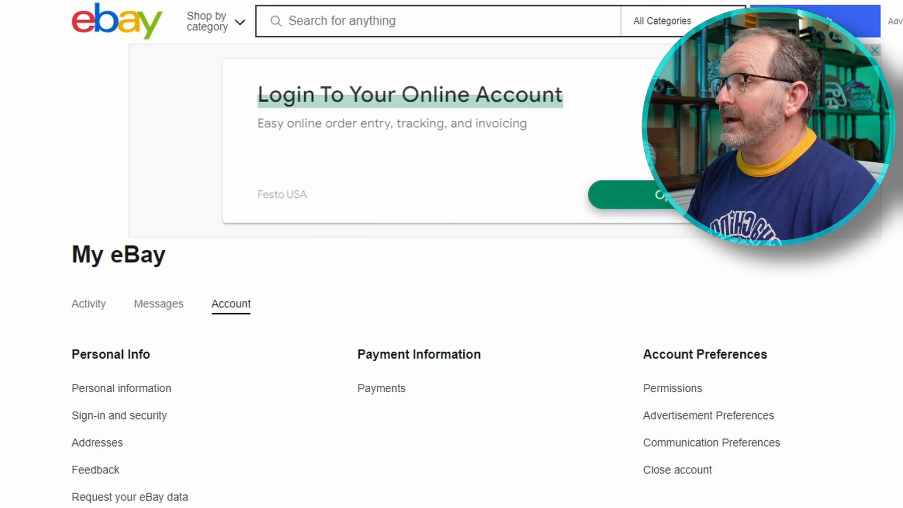
Open the Shipping Preferences from the My eBay account settings.
scroll(20, 169, down, 5)
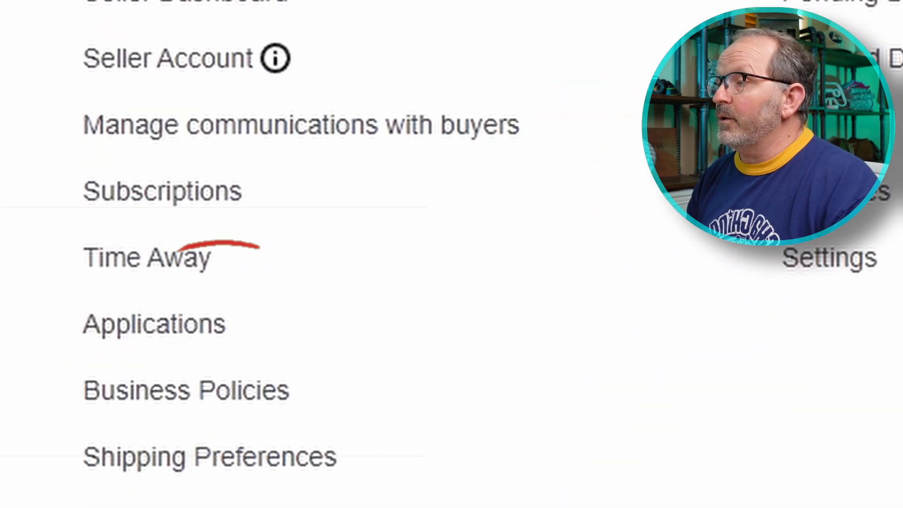
scroll(181, 289, down, 1)
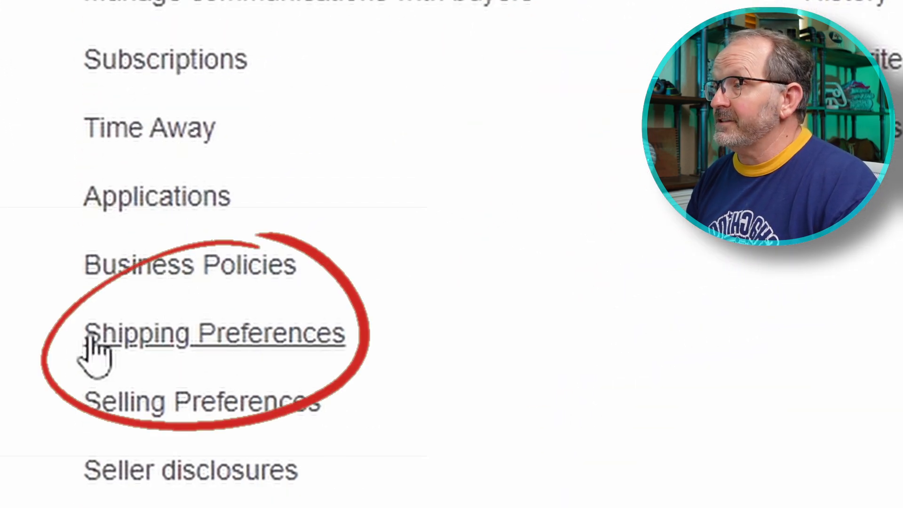
click(94, 350)
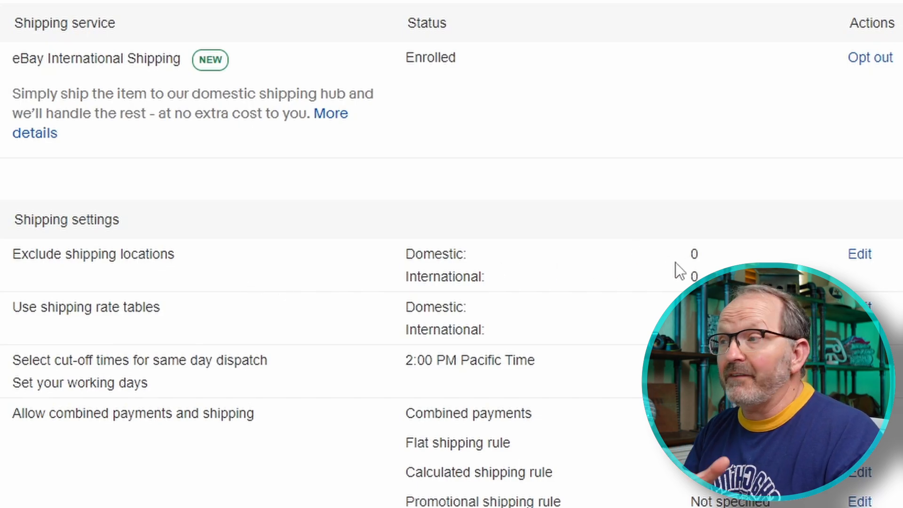
In the excluded shipping locations settings, allow eBay International Shipping to reach more international locations and save.
click(861, 255)
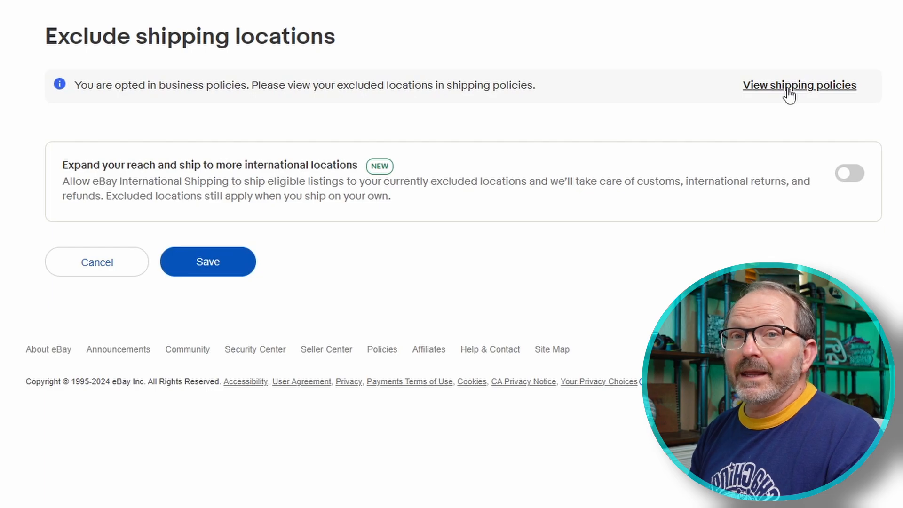
click(790, 94)
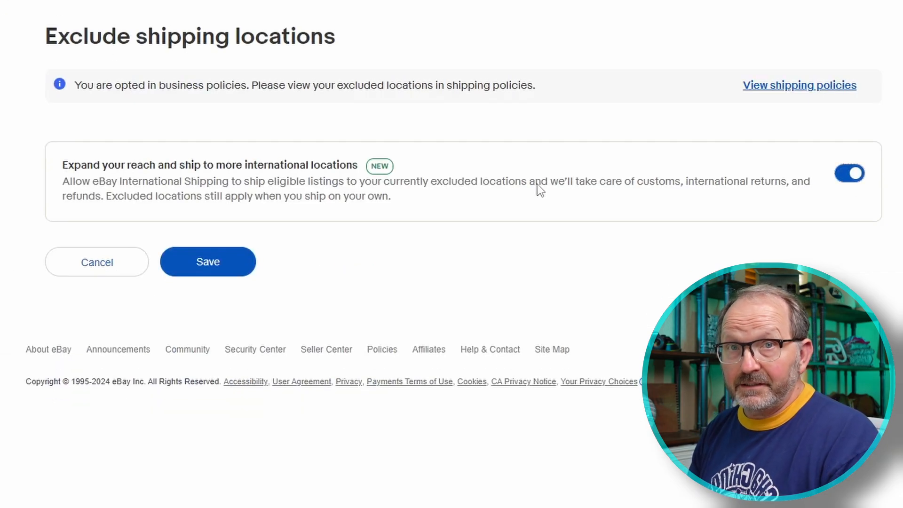
click(843, 180)
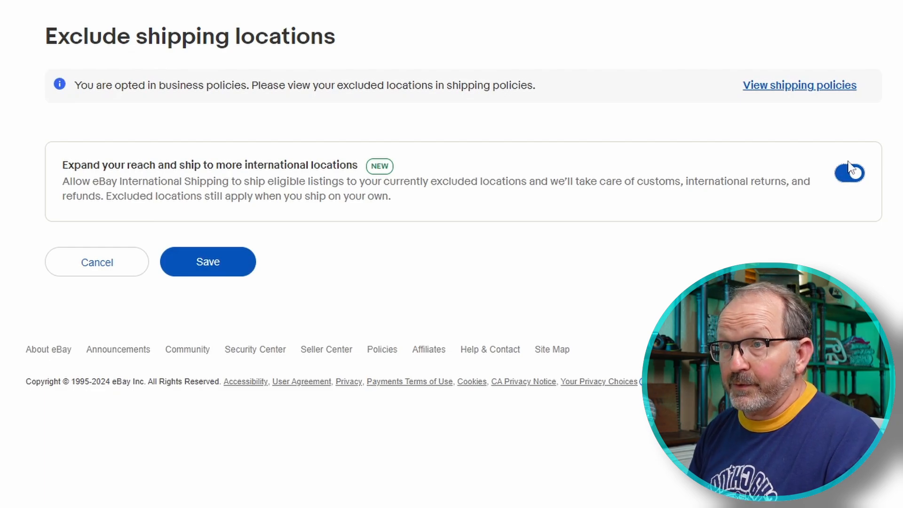
click(843, 181)
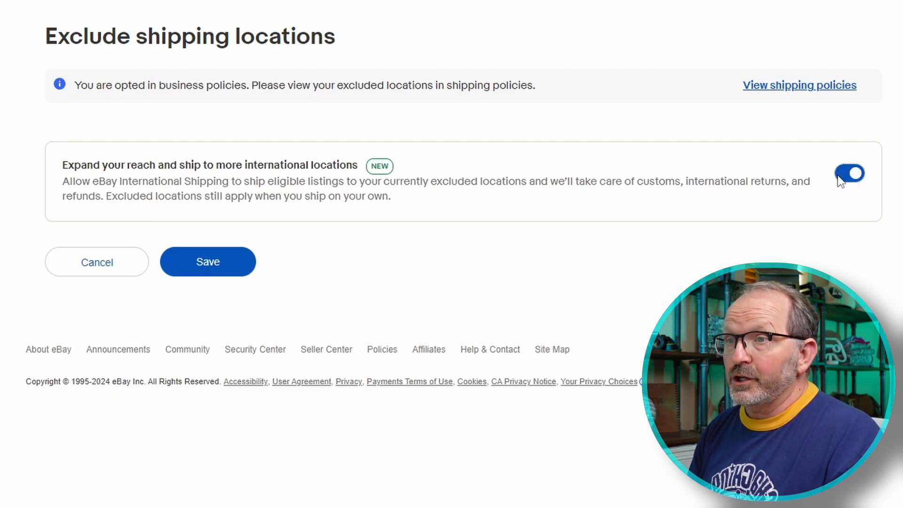
click(221, 254)
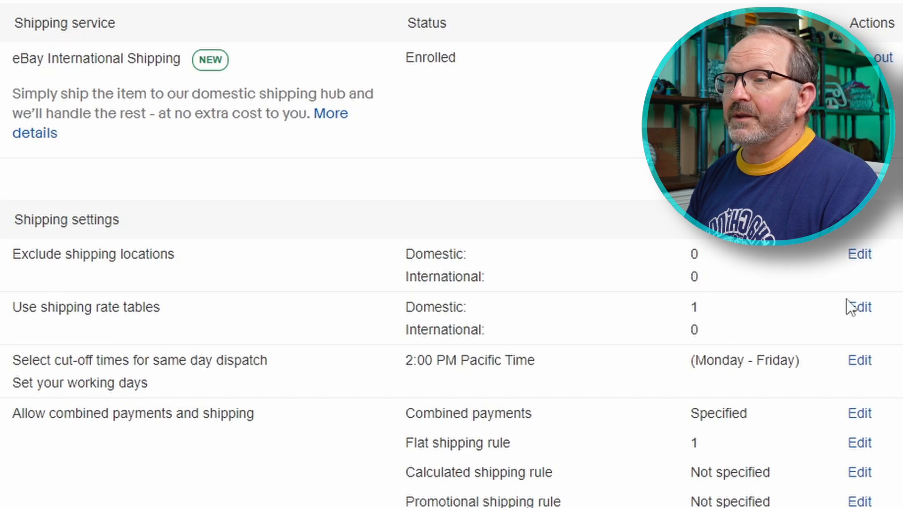
Examine the shipping rate tables settings, including the existing tables, the rate basis, the new-table options and the service sections.
click(860, 308)
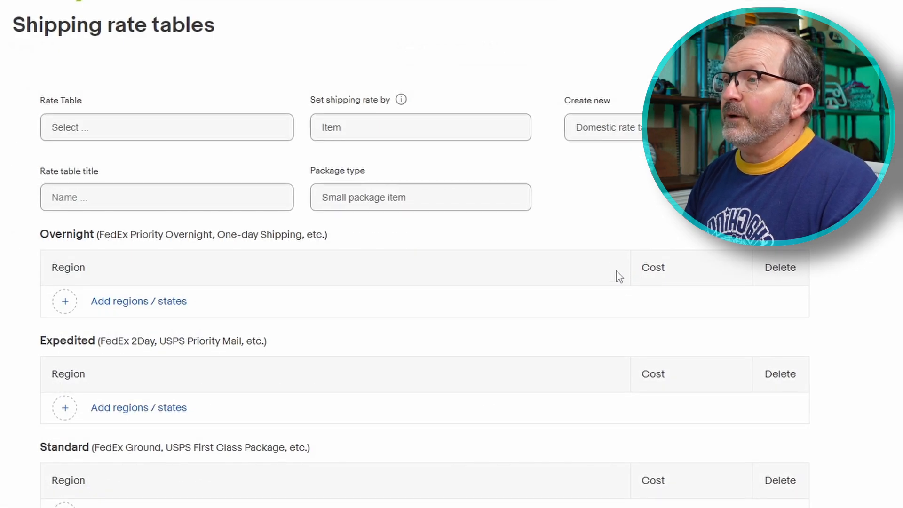
click(81, 132)
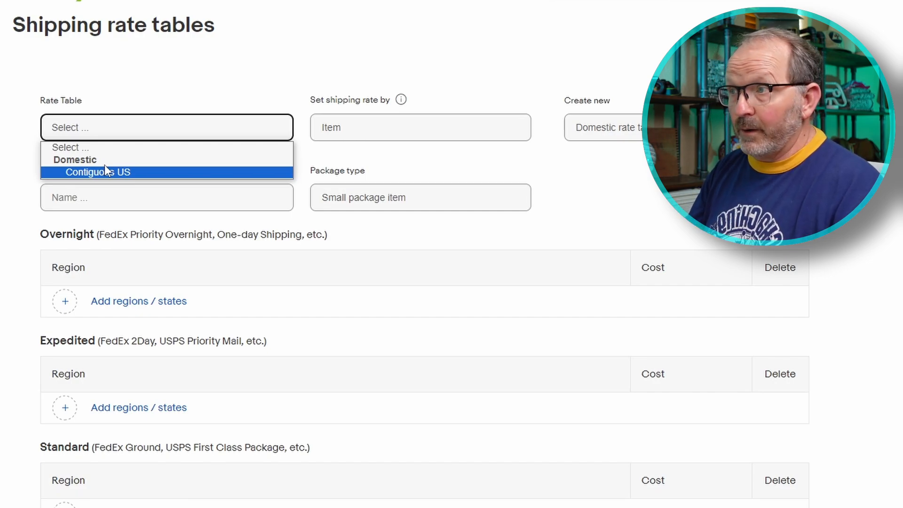
click(117, 137)
click(122, 134)
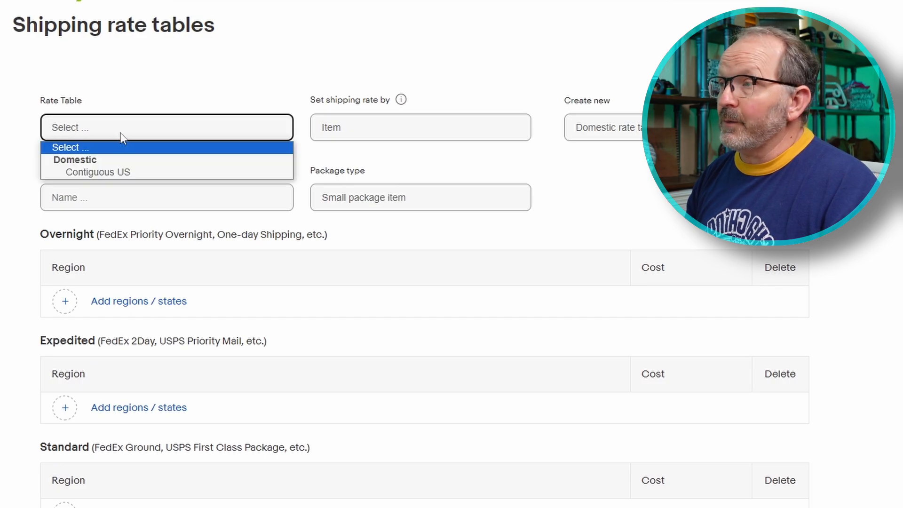
click(397, 137)
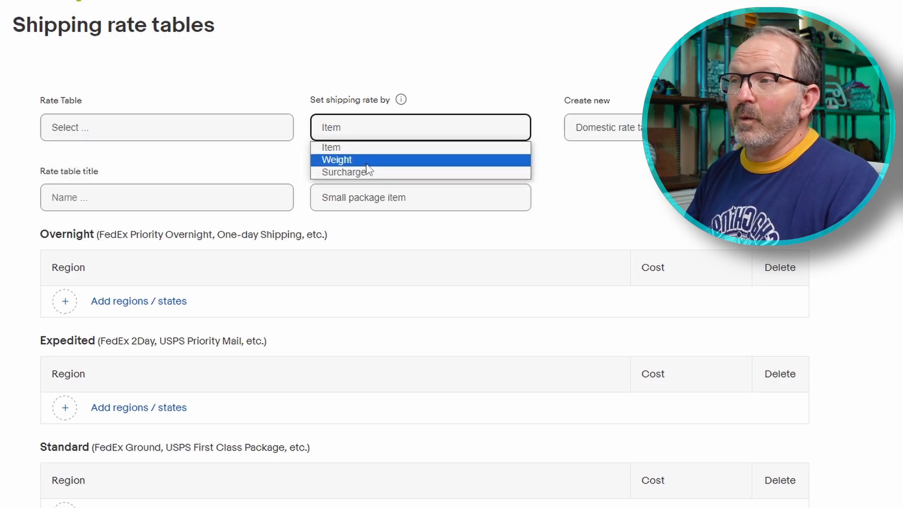
click(621, 135)
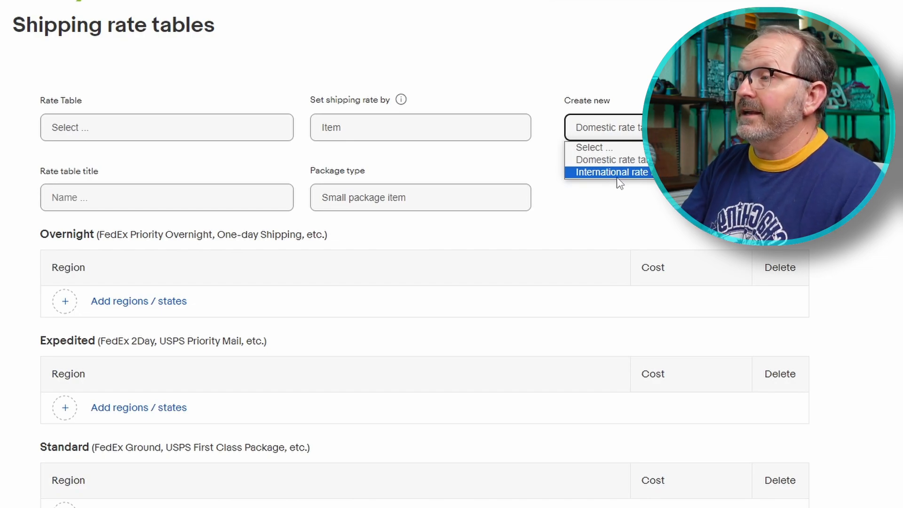
scroll(35, 202, down, 2)
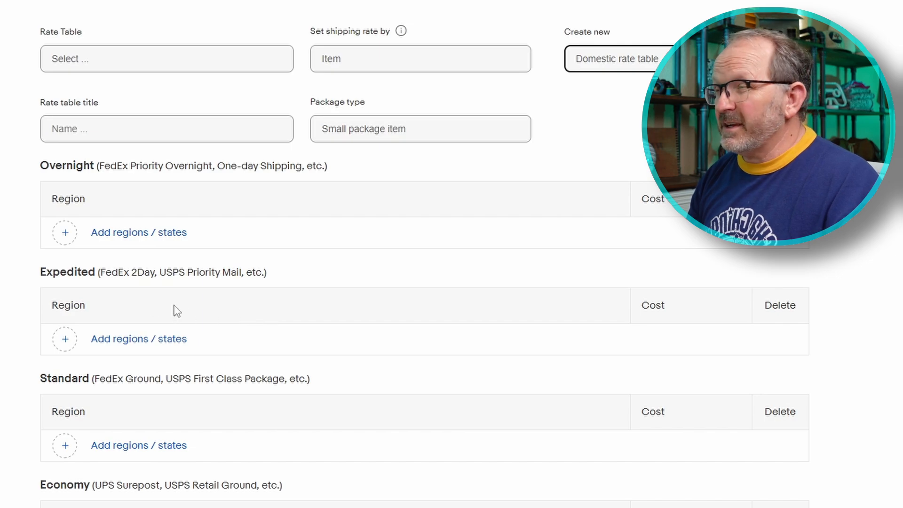
scroll(18, 285, down, 3)
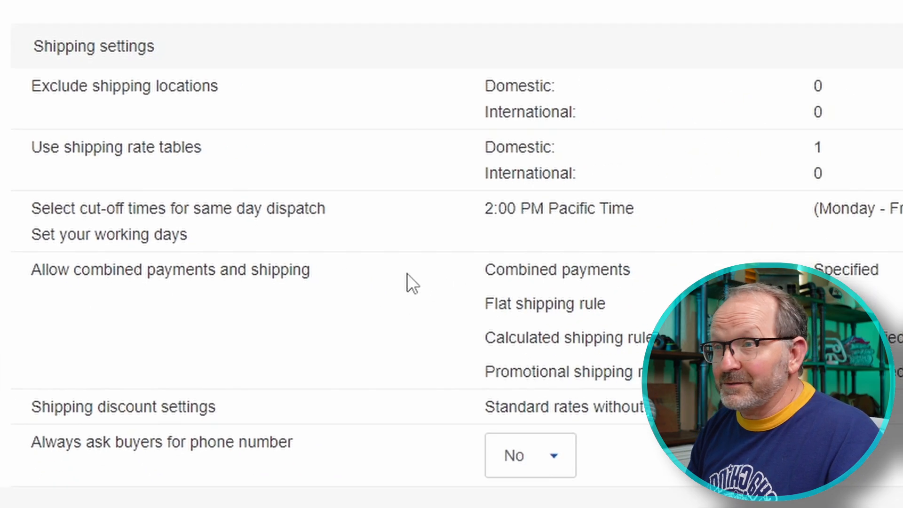
Open the working days and same-day dispatch cut-off settings and set the time zone to Central Time.
click(877, 206)
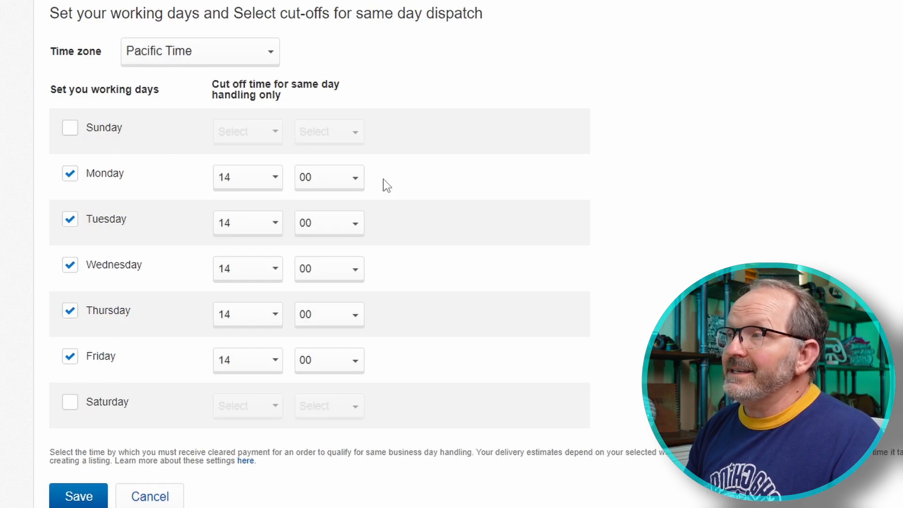
click(268, 58)
click(236, 135)
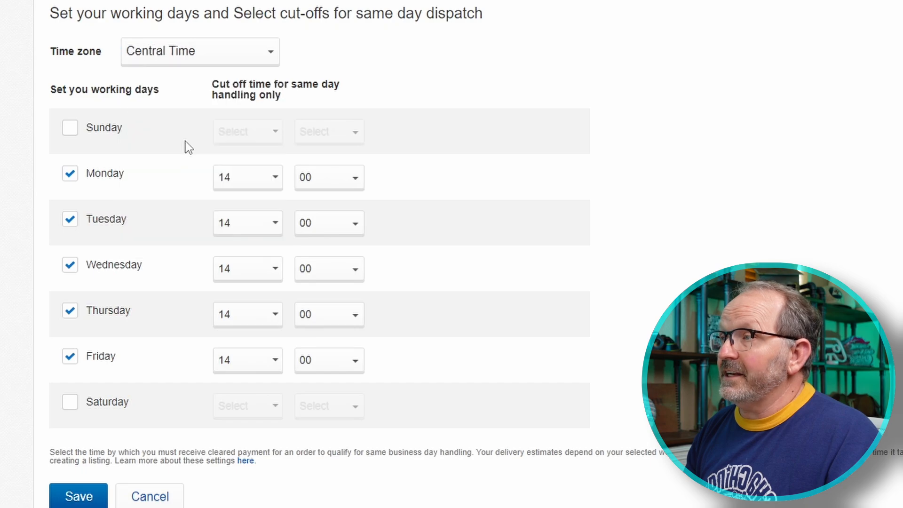
Set the same-day handling cut-off hour to 9 for every day from Monday to Friday.
click(278, 179)
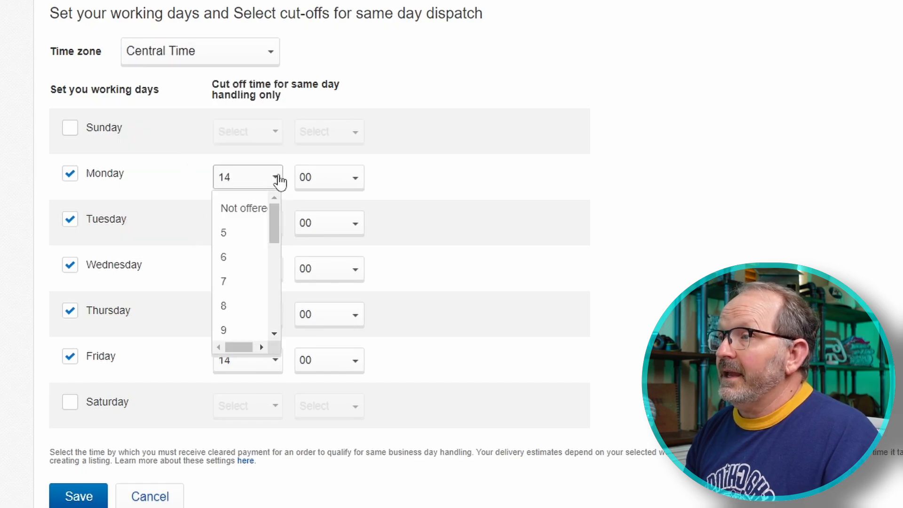
drag(275, 241, 277, 261)
click(237, 240)
click(273, 225)
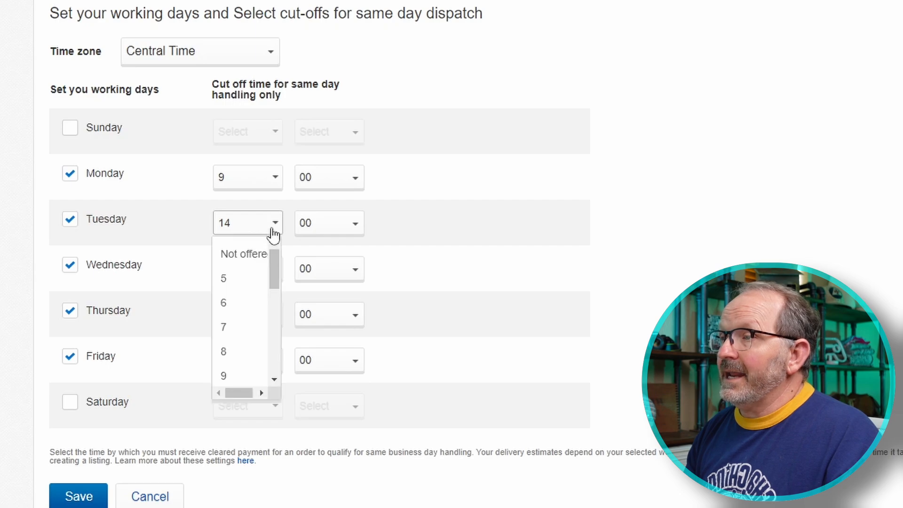
click(238, 377)
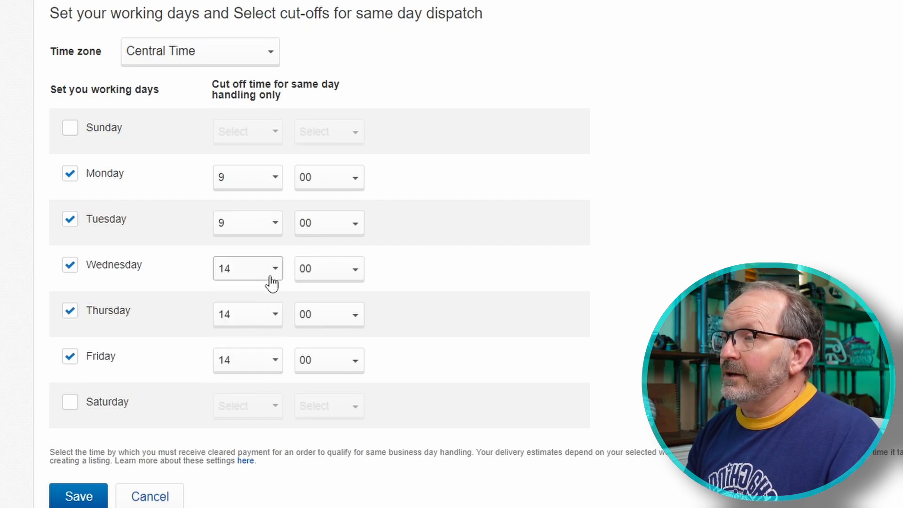
click(270, 276)
click(241, 417)
click(275, 315)
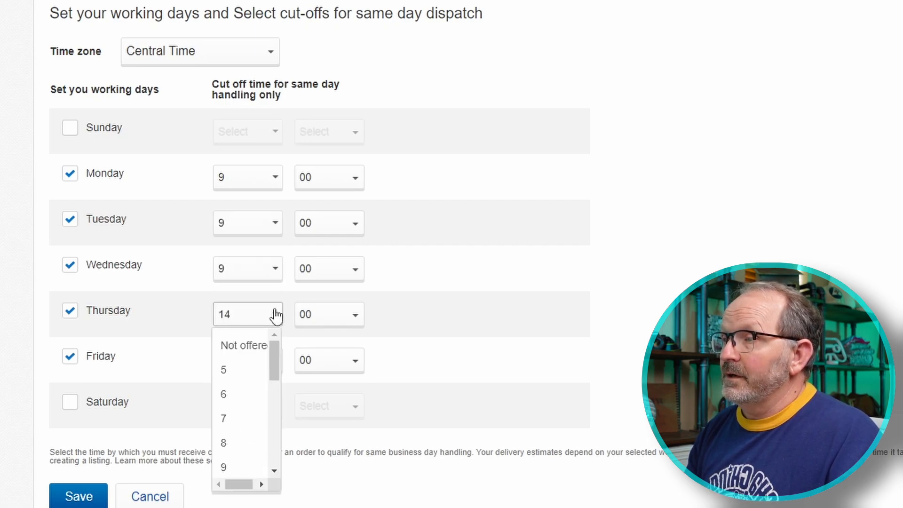
click(232, 473)
click(272, 368)
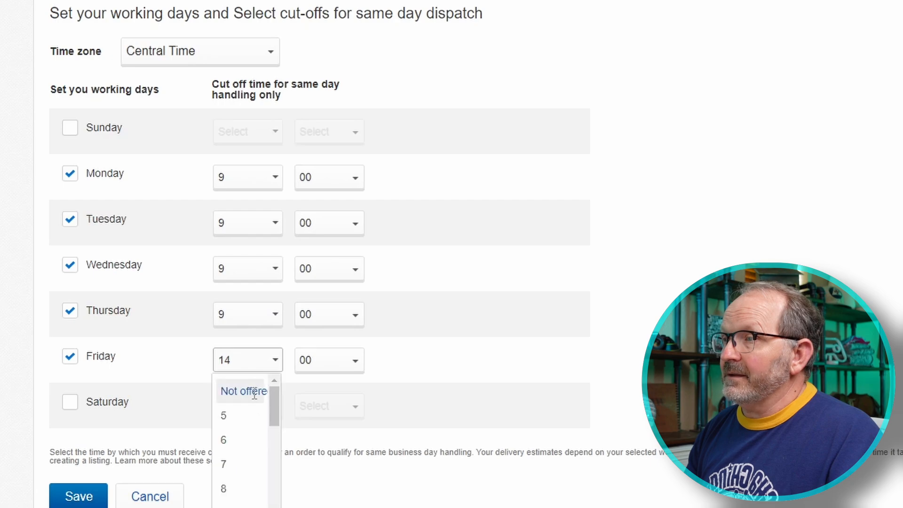
click(240, 505)
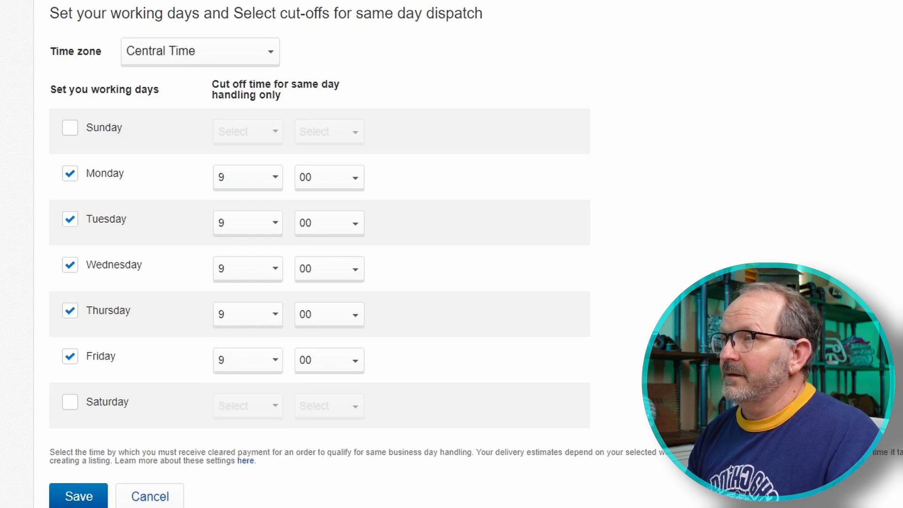
Set Monday's same-day handling cut-off to Not offered.
click(282, 185)
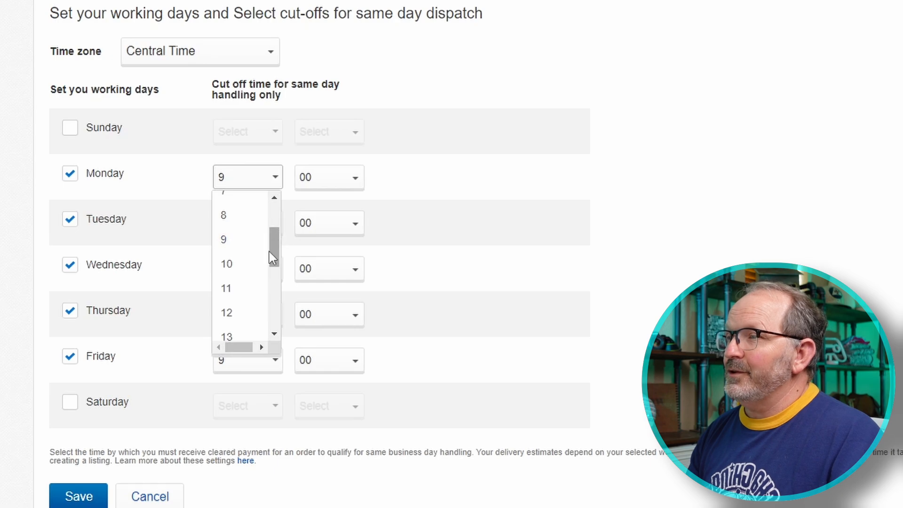
drag(274, 240, 280, 210)
click(238, 208)
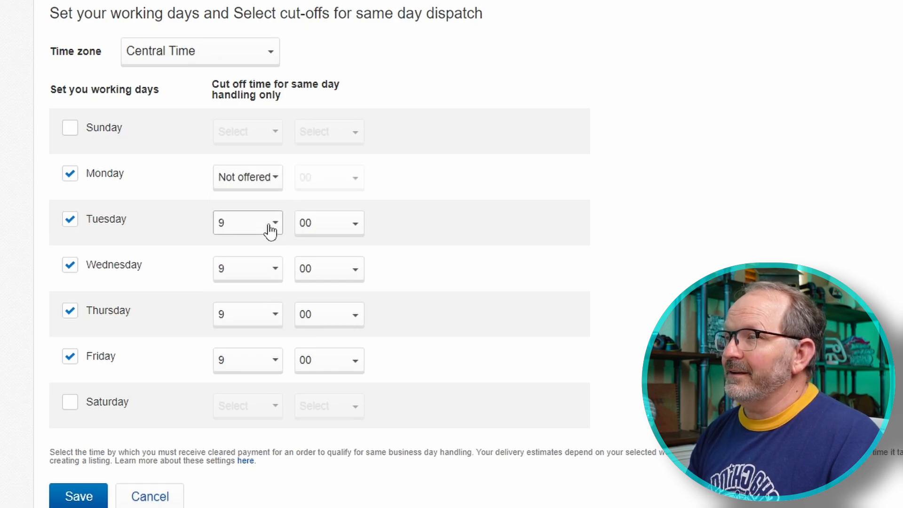
click(270, 231)
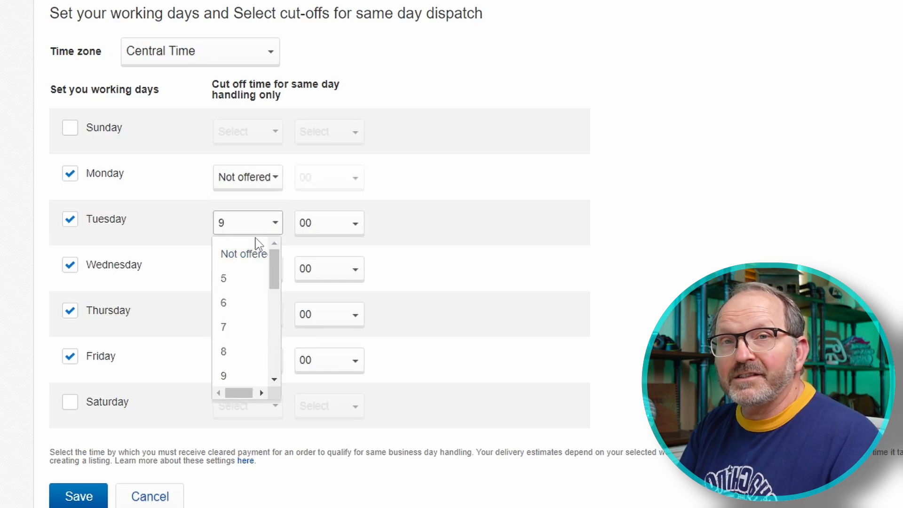
Add Saturday as a working day with its cut-off Not offered, and set Monday's cut-off hour to 9.
click(71, 404)
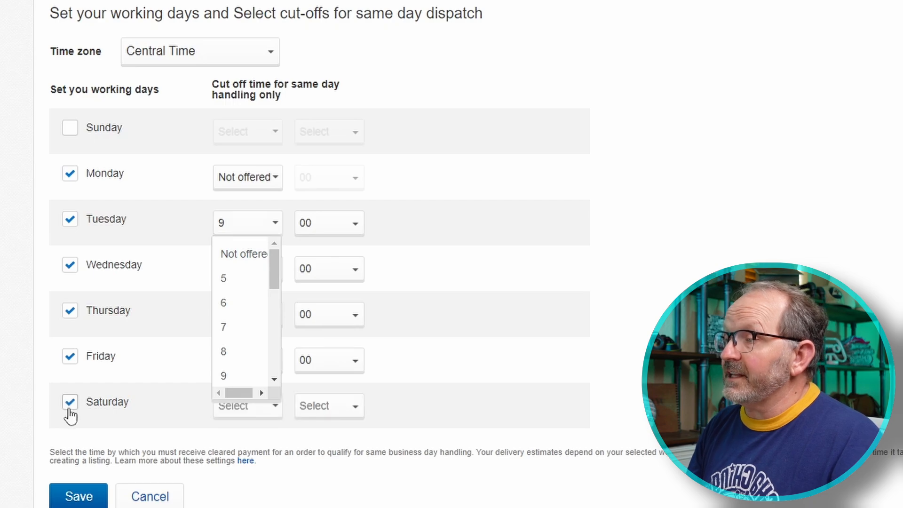
click(262, 421)
click(249, 435)
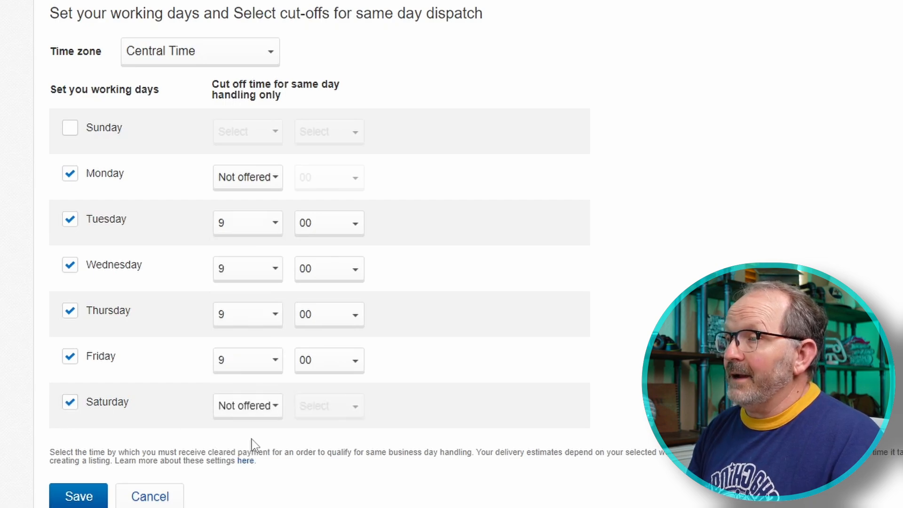
click(275, 186)
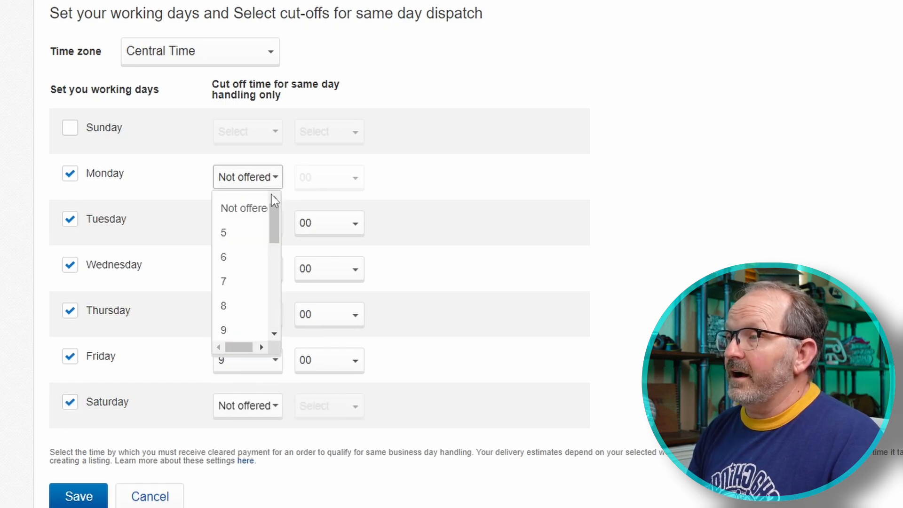
click(242, 328)
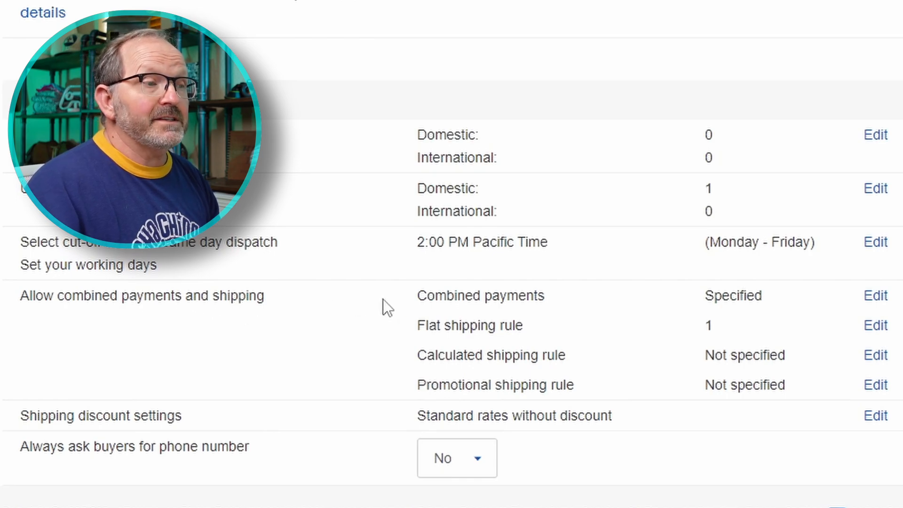
Review the combined payments setting, its available time periods and the additional information, and close it without saving.
click(876, 296)
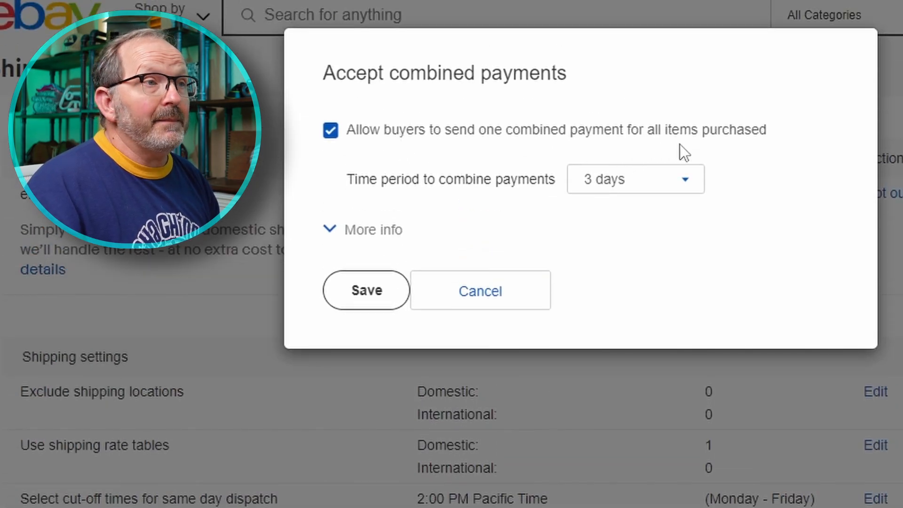
click(668, 188)
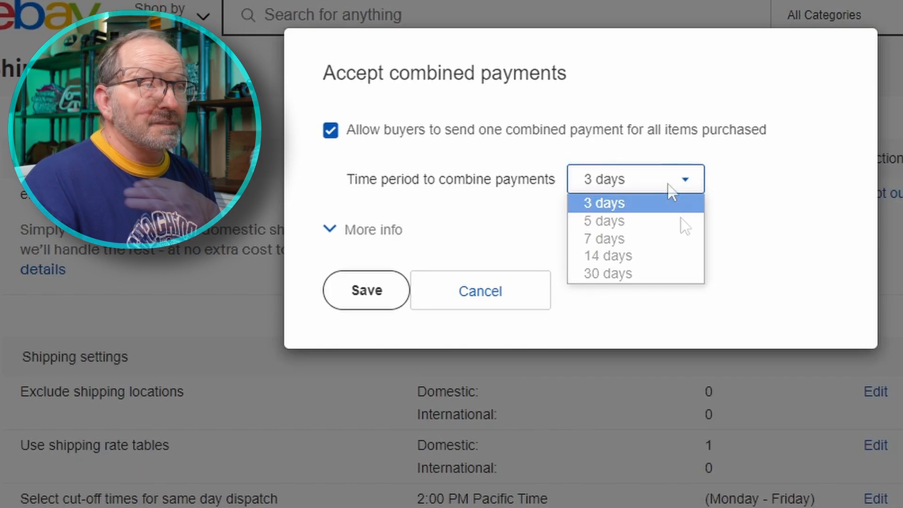
click(705, 230)
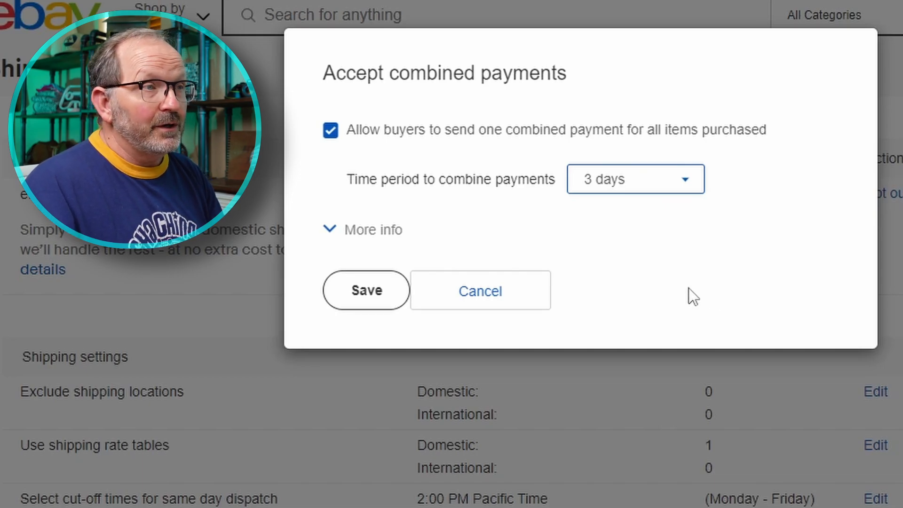
click(333, 233)
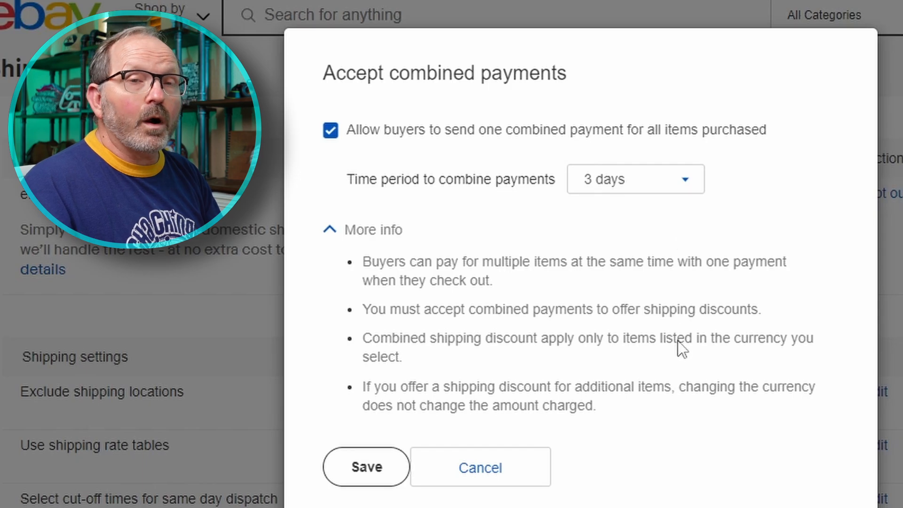
click(515, 469)
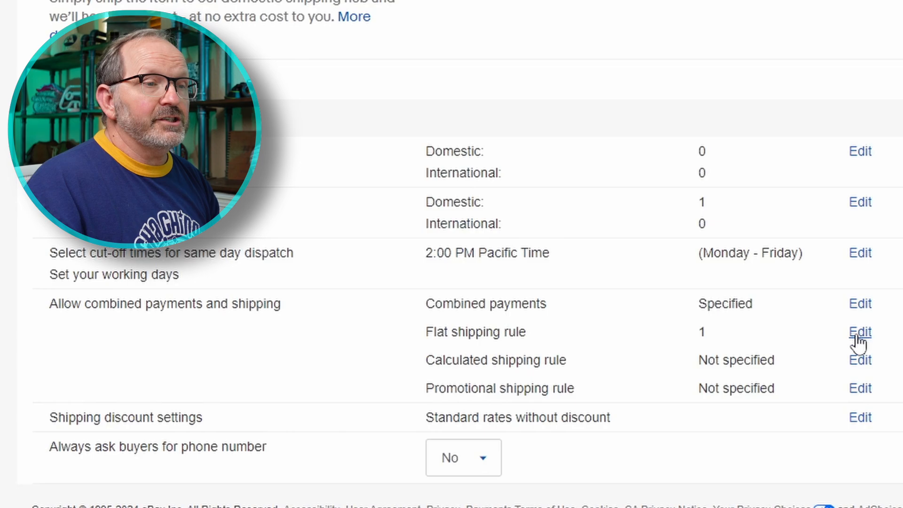
Review the flat shipping rule's options for combined purchases and its amount for each additional item, and close it without saving.
click(856, 333)
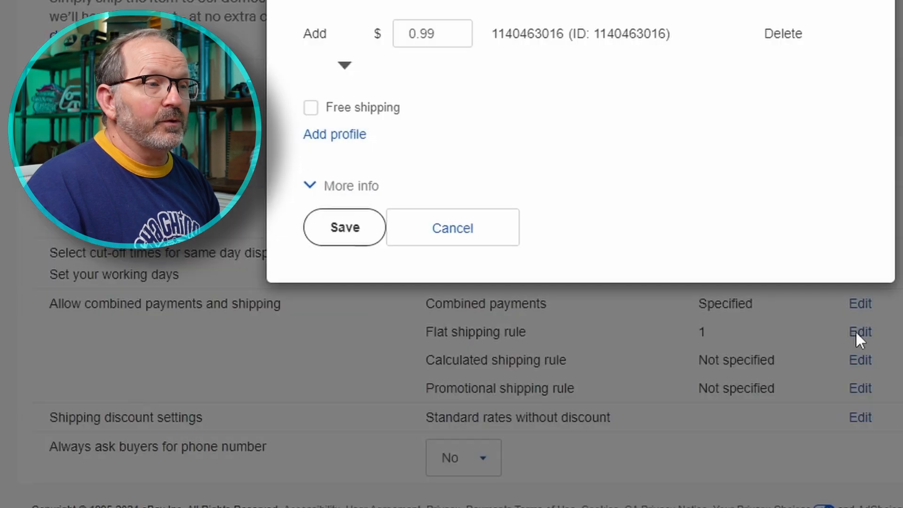
click(608, 141)
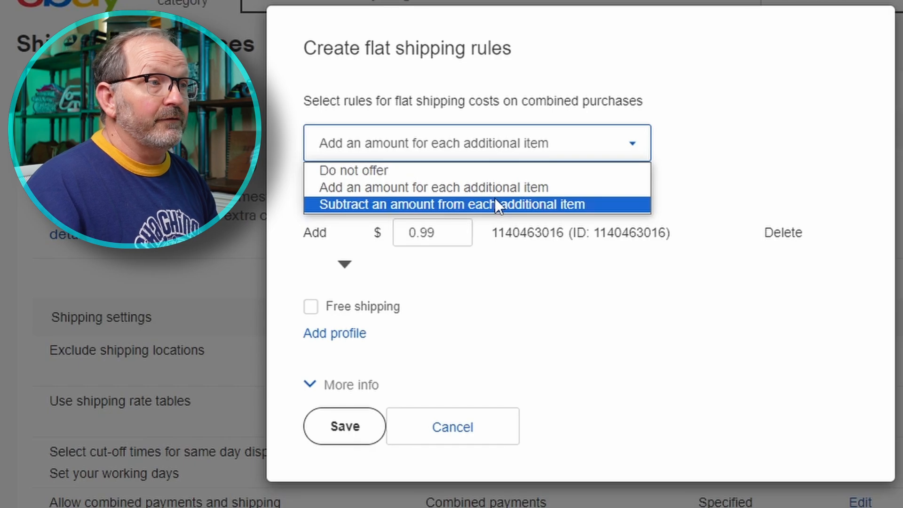
click(536, 314)
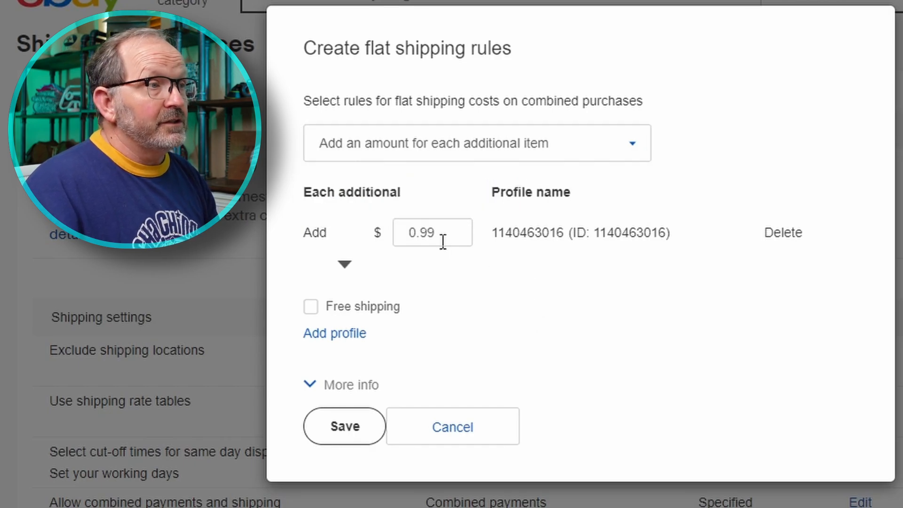
drag(404, 229, 442, 231)
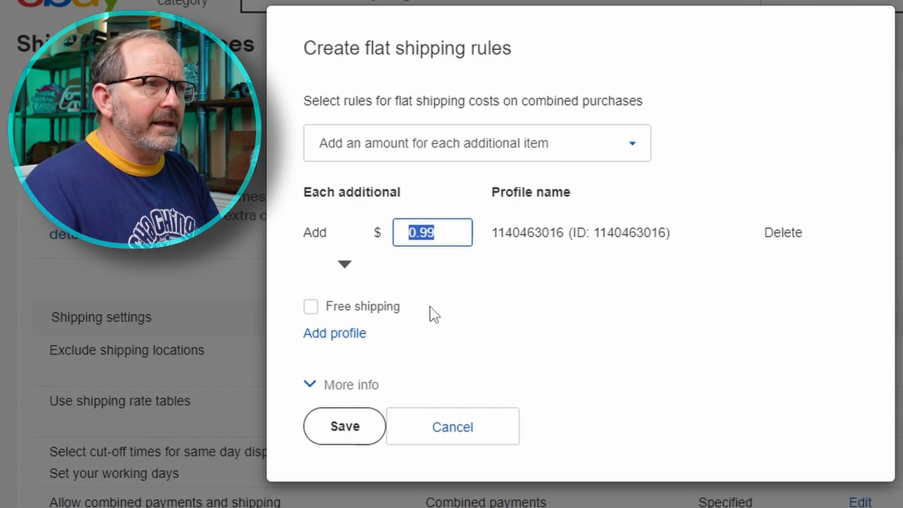
click(457, 234)
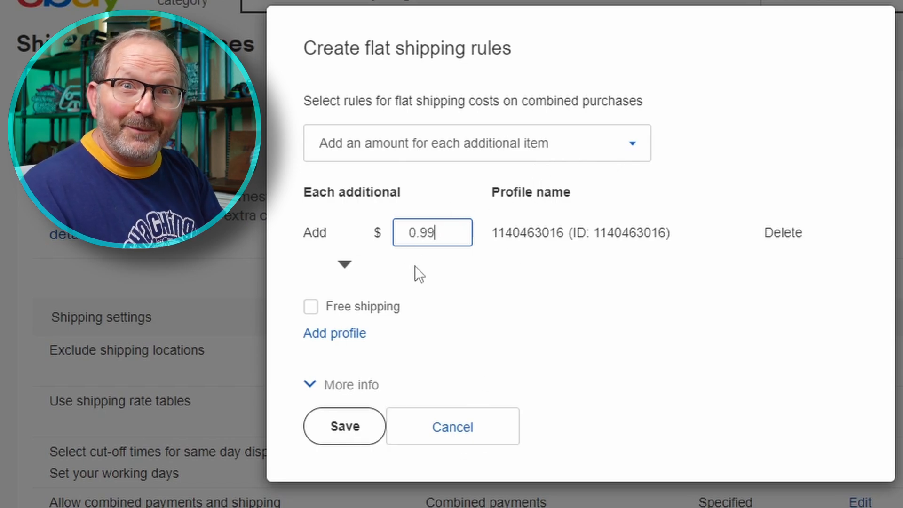
click(476, 431)
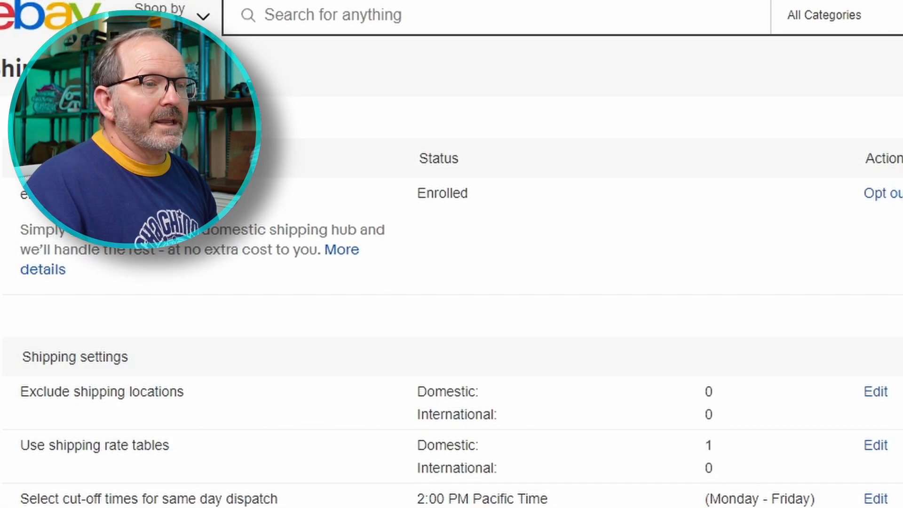
Review the weight-combining options of the calculated shipping rule and cancel without choosing a discount.
click(577, 281)
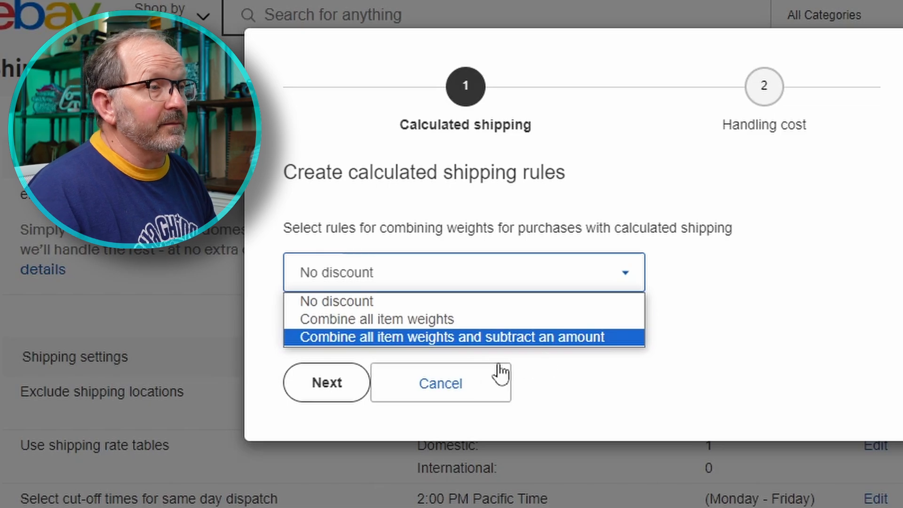
click(441, 389)
click(441, 388)
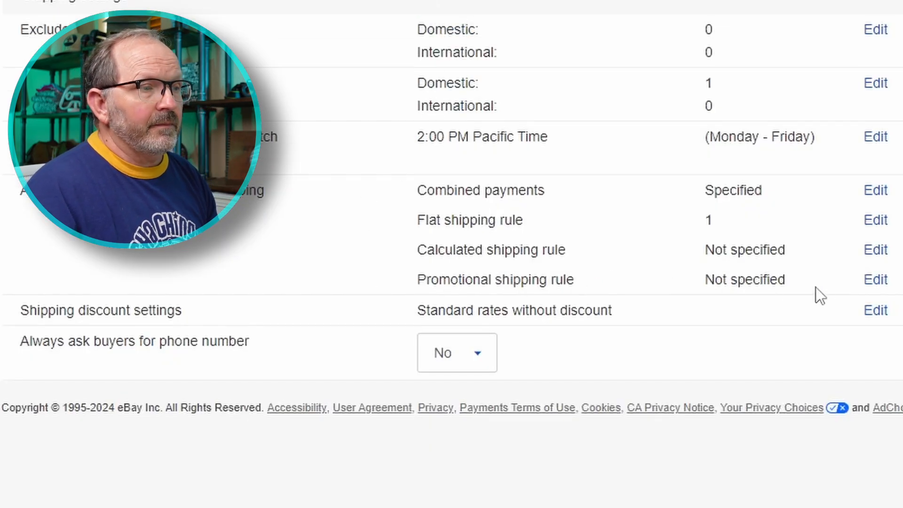
Review the promotional shipping rule's purchase requirements without saving, and check the choices for always asking buyers for a phone number.
click(881, 280)
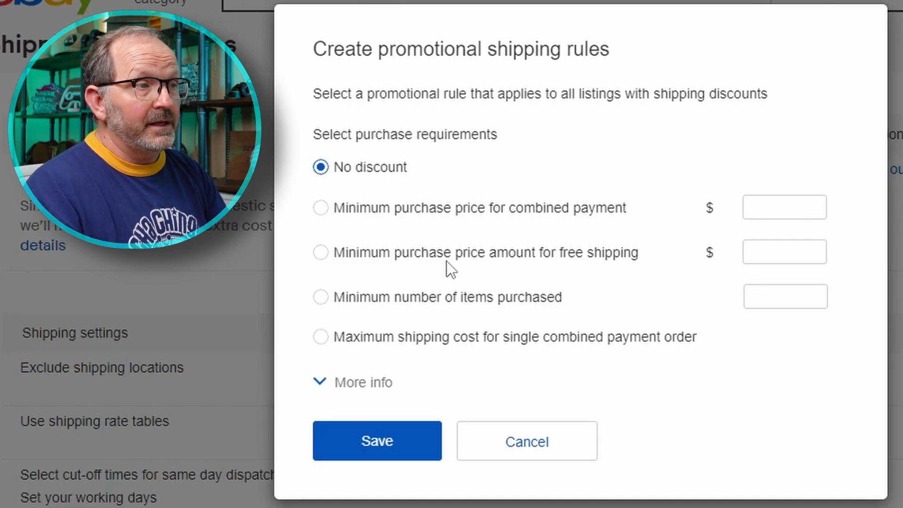
click(569, 449)
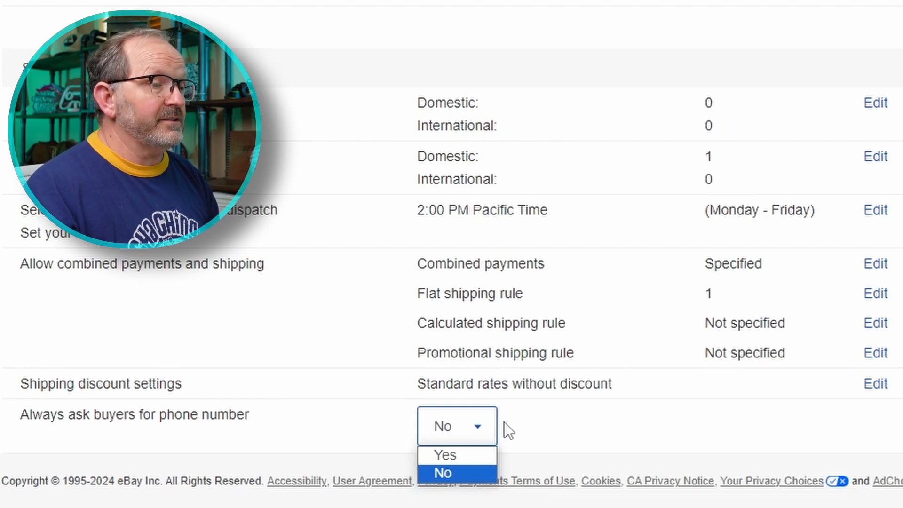
click(612, 424)
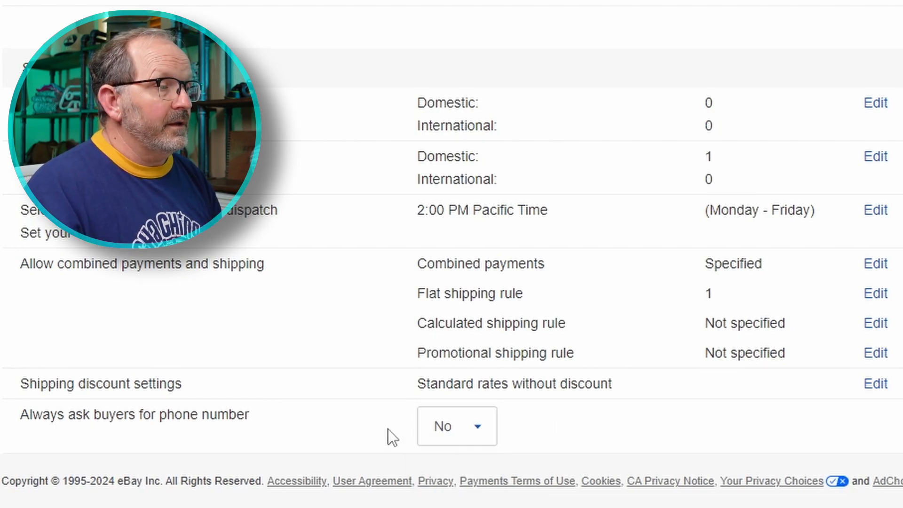